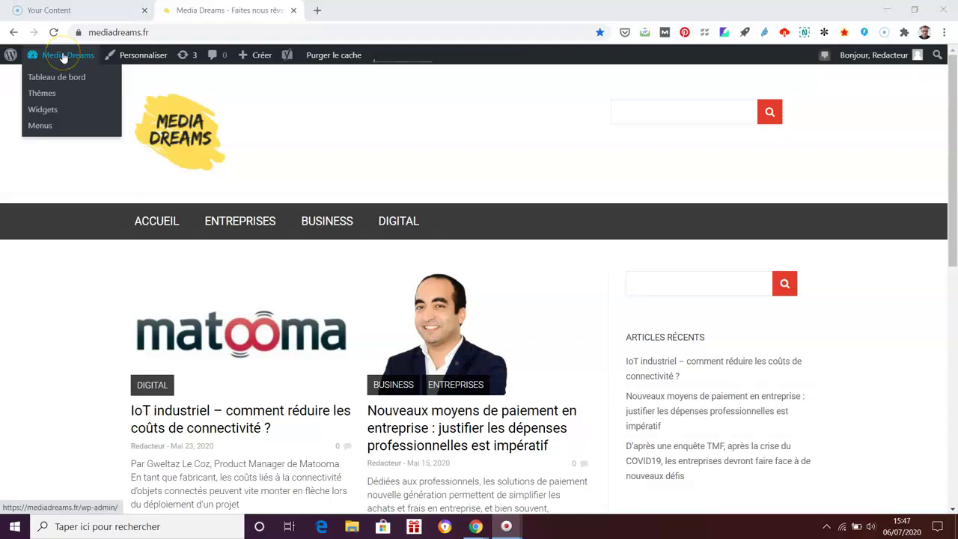
- Create a new article from the Media Dreams site and place the cursor in its empty body
{"action": "mouse_move", "coordinate": [261, 60]}
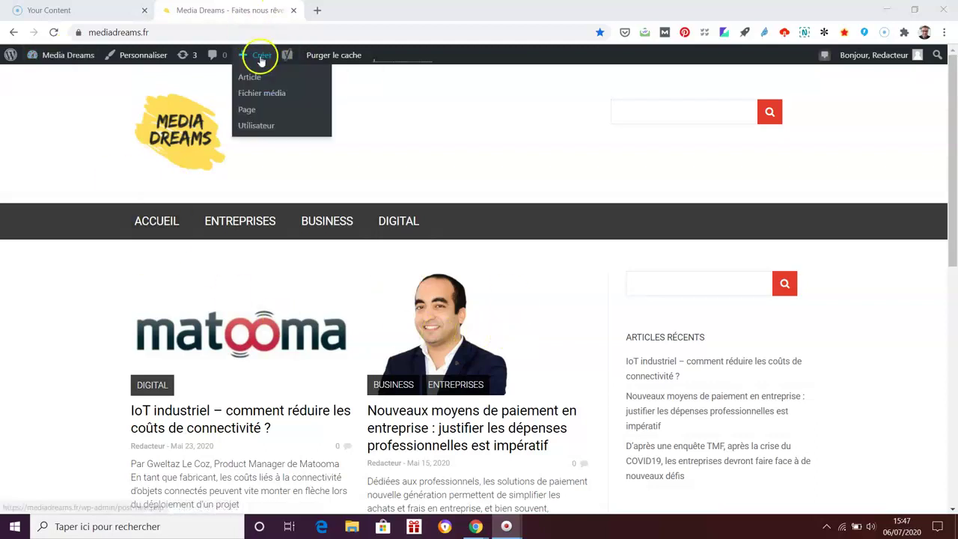
{"action": "left_click", "coordinate": [262, 78]}
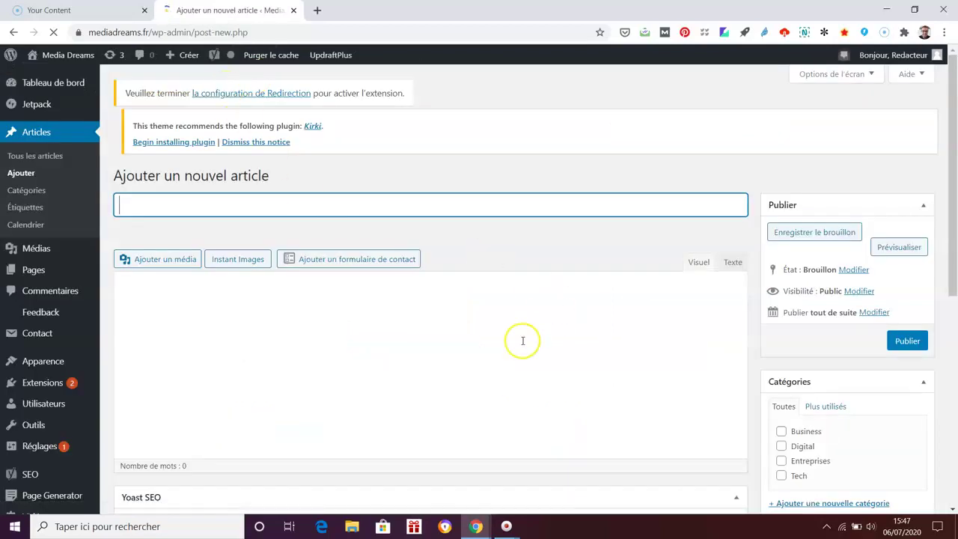
{"action": "scroll", "coordinate": [468, 347], "scroll_direction": "down", "scroll_amount": 1}
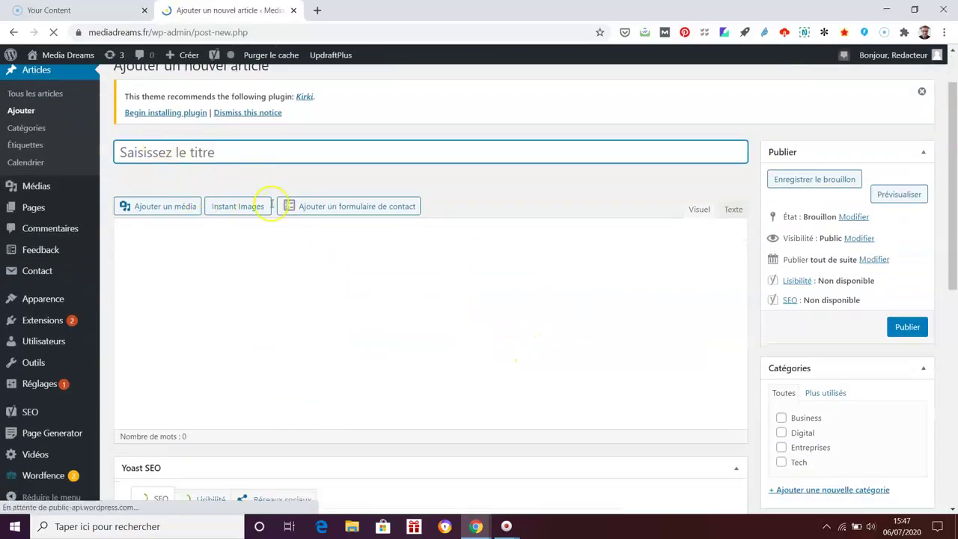
{"action": "left_click", "coordinate": [289, 298]}
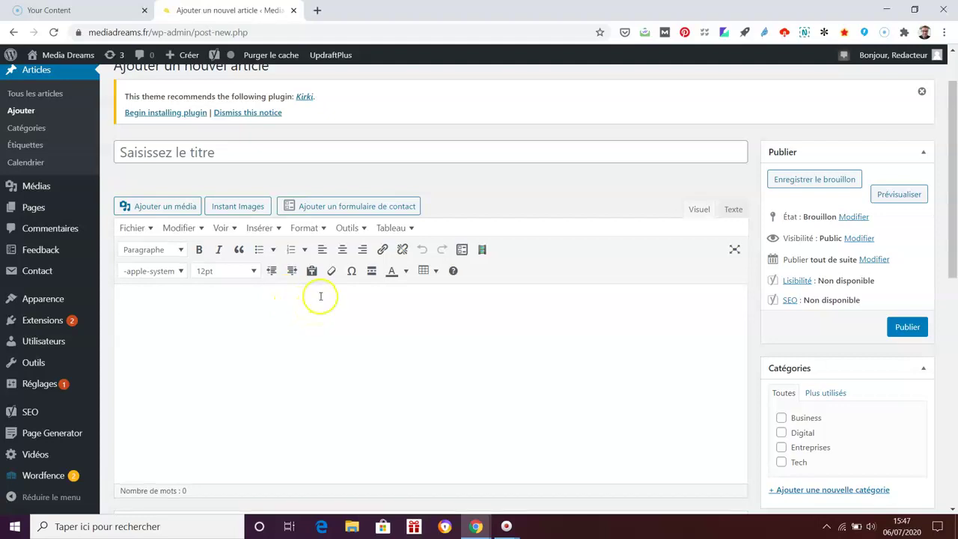
- Start a gallery for the article and select nine library images, from digiformag12.png through the Media Dreams logo, yellow brush mark and enquete-TMF-crise-covid19.jpg
{"action": "left_click", "coordinate": [159, 210]}
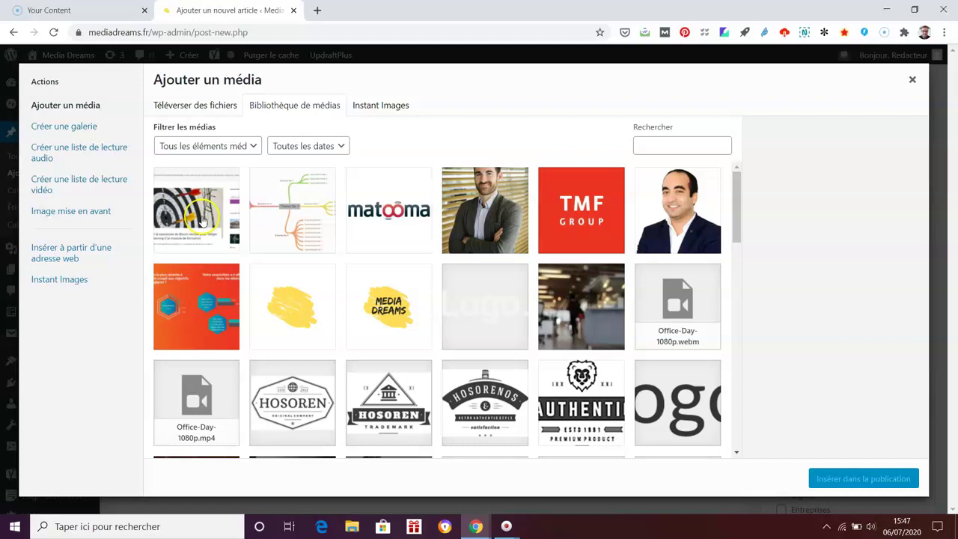
{"action": "left_click", "coordinate": [198, 220]}
{"action": "left_click", "coordinate": [75, 134]}
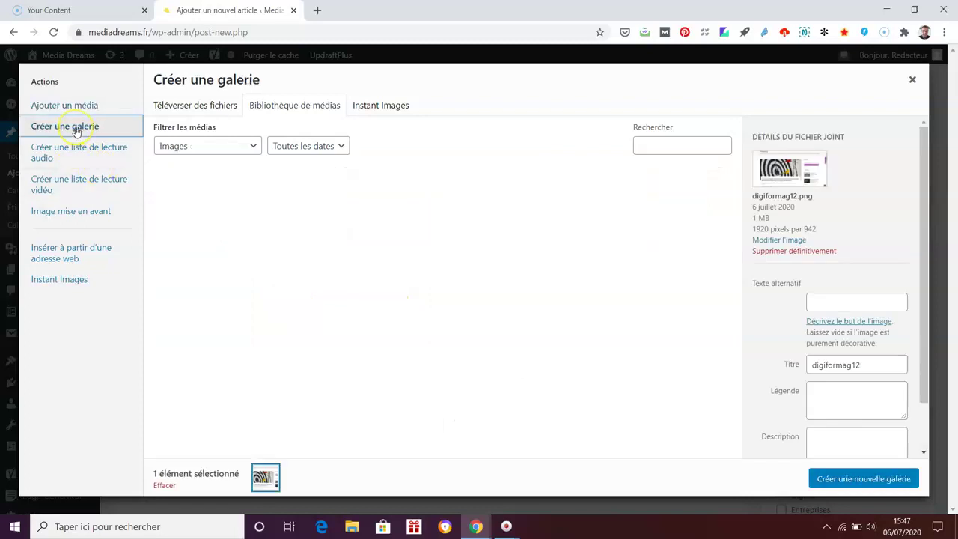
{"action": "left_click", "coordinate": [288, 212]}
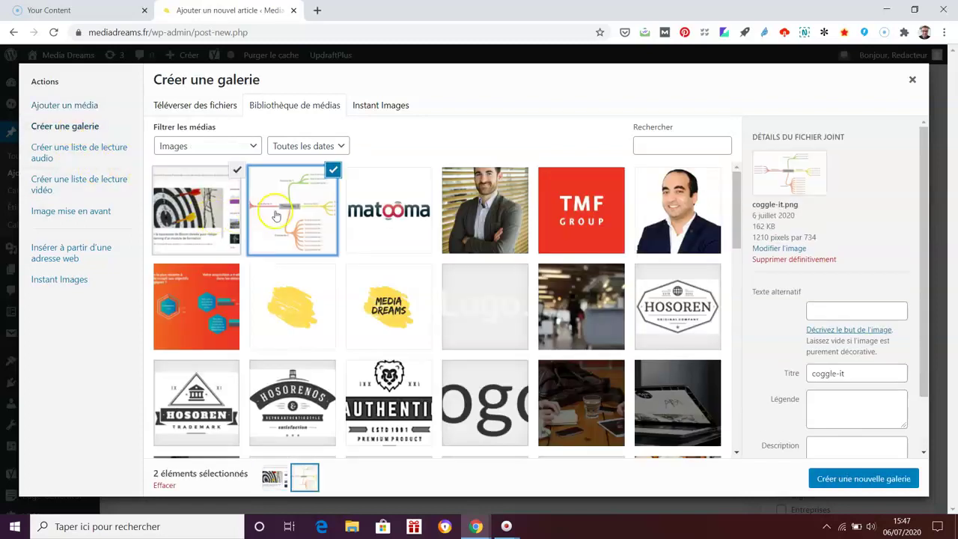
{"action": "left_click", "coordinate": [389, 217]}
{"action": "left_click", "coordinate": [465, 223]}
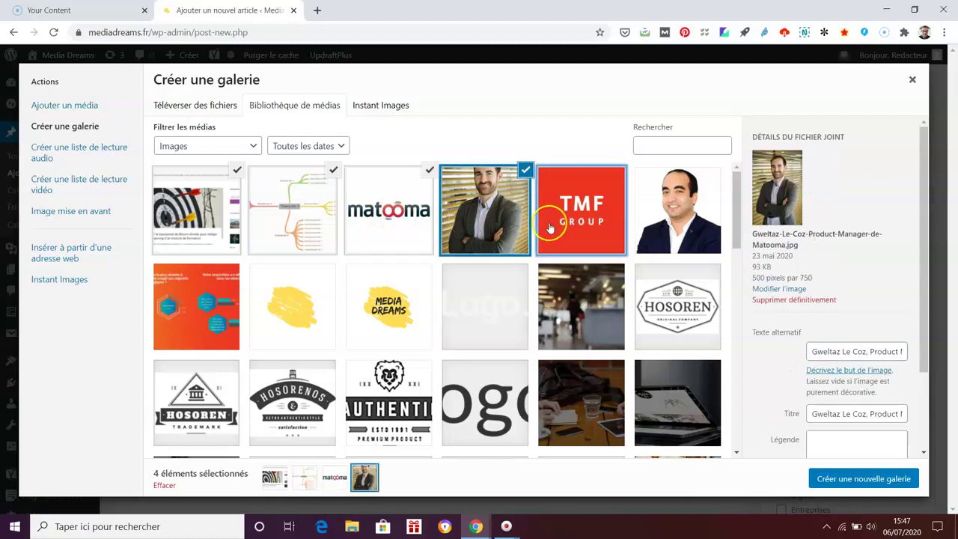
{"action": "left_click", "coordinate": [554, 222]}
{"action": "left_click", "coordinate": [659, 224]}
{"action": "left_click", "coordinate": [408, 318]}
{"action": "left_click", "coordinate": [298, 319]}
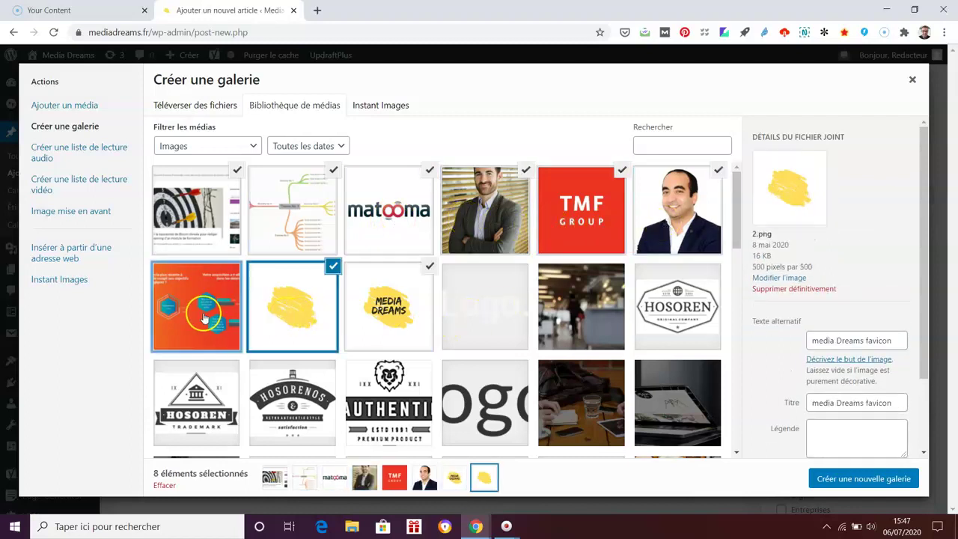
{"action": "left_click", "coordinate": [201, 308]}
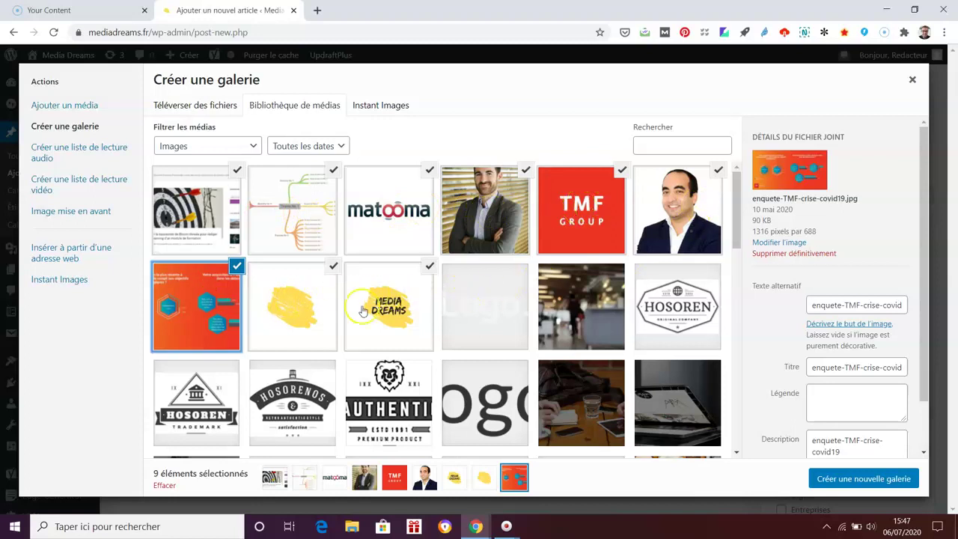
- Create the gallery from the selected images and insert it into the article, keeping 3 columns and Miniature size
{"action": "left_click", "coordinate": [876, 479]}
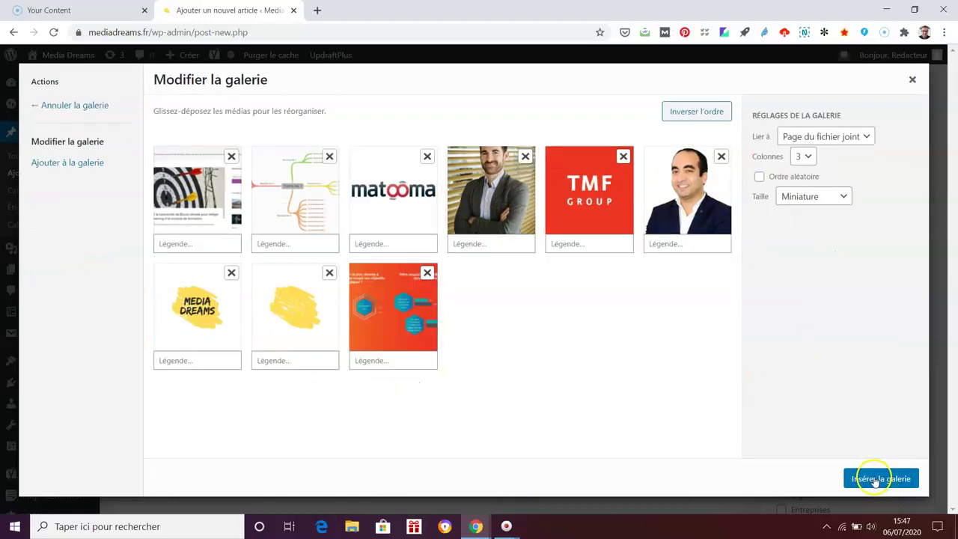
{"action": "left_click", "coordinate": [889, 479]}
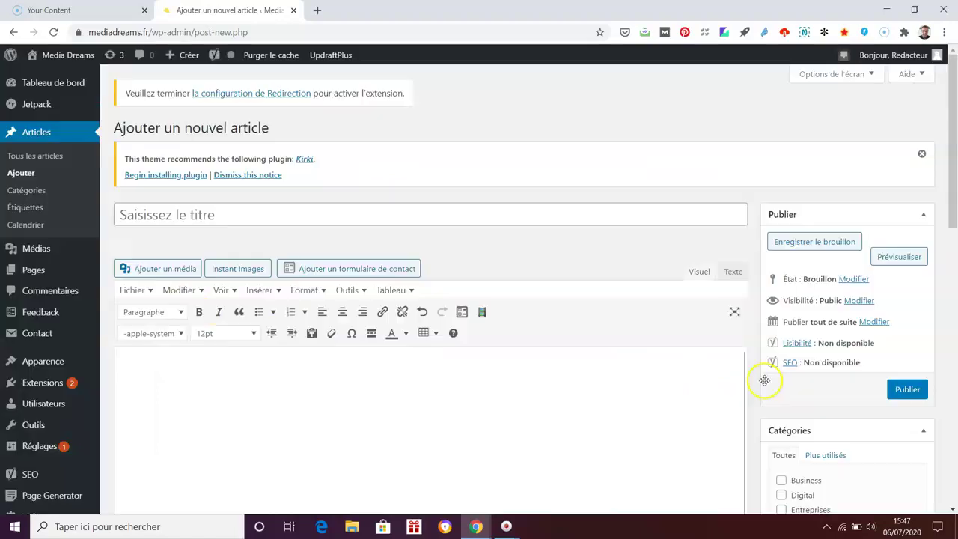
{"action": "scroll", "coordinate": [714, 388], "scroll_direction": "down", "scroll_amount": 1}
{"action": "scroll", "coordinate": [714, 388], "scroll_direction": "down", "scroll_amount": 2}
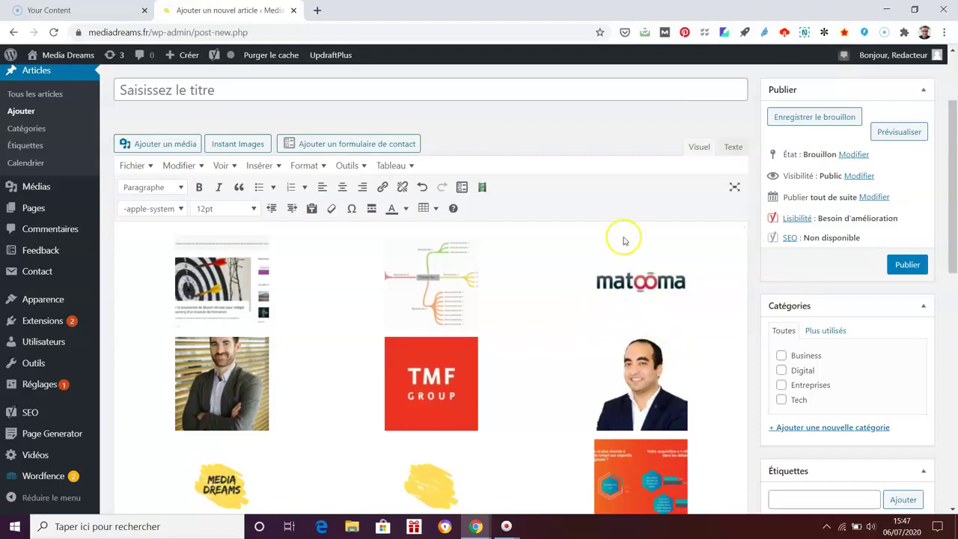
- Title the article Galerie and publish it
{"action": "left_click", "coordinate": [388, 89]}
{"action": "type", "text": "Galerie"}
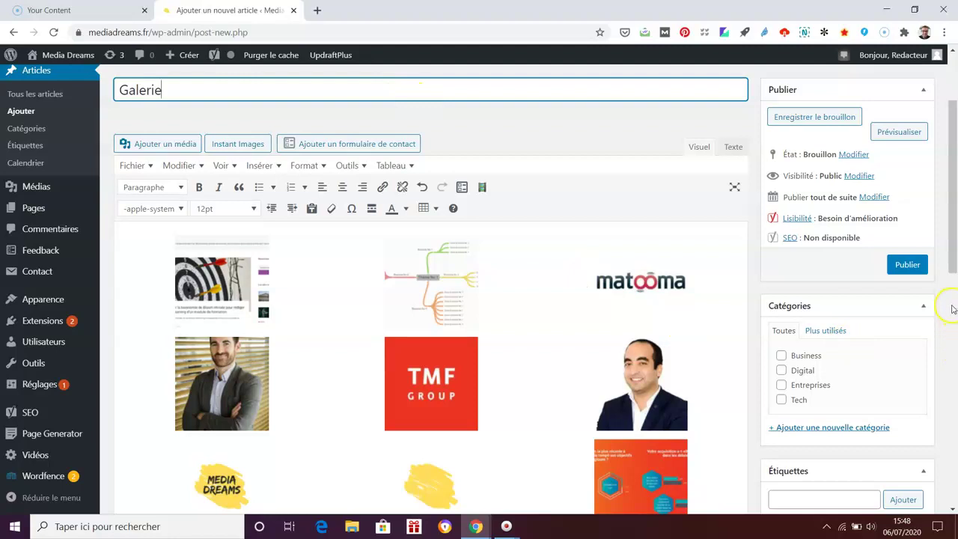
{"action": "scroll", "coordinate": [954, 249], "scroll_direction": "up", "scroll_amount": 1}
{"action": "scroll", "coordinate": [954, 250], "scroll_direction": "down", "scroll_amount": 1}
{"action": "left_click", "coordinate": [912, 268]}
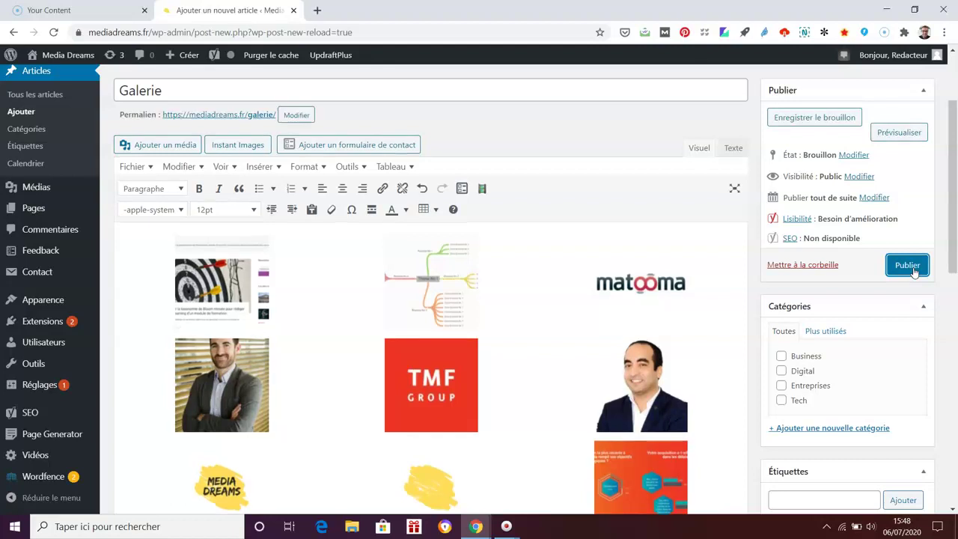
{"action": "left_click", "coordinate": [911, 268]}
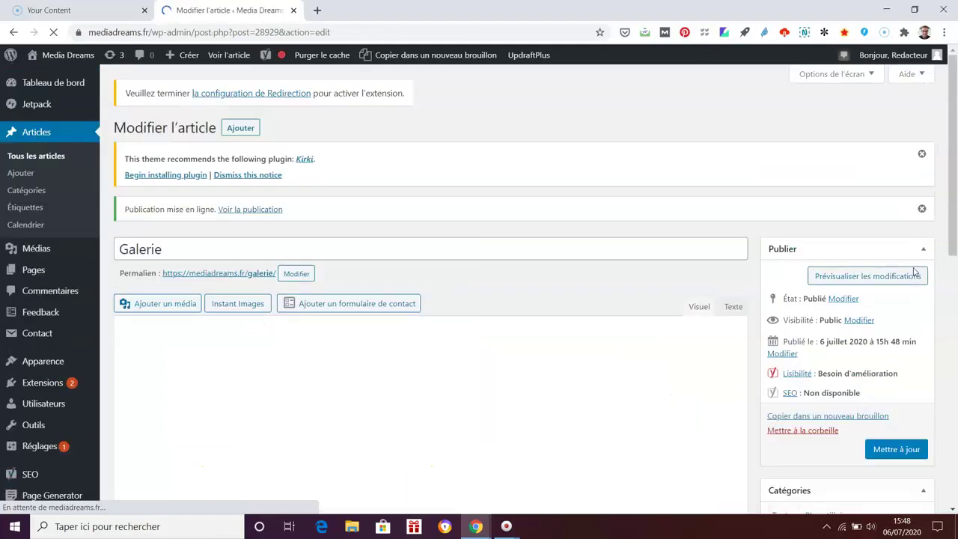
- Open the published Galerie article and examine how its image gallery is laid out on the page
{"action": "left_click", "coordinate": [281, 211]}
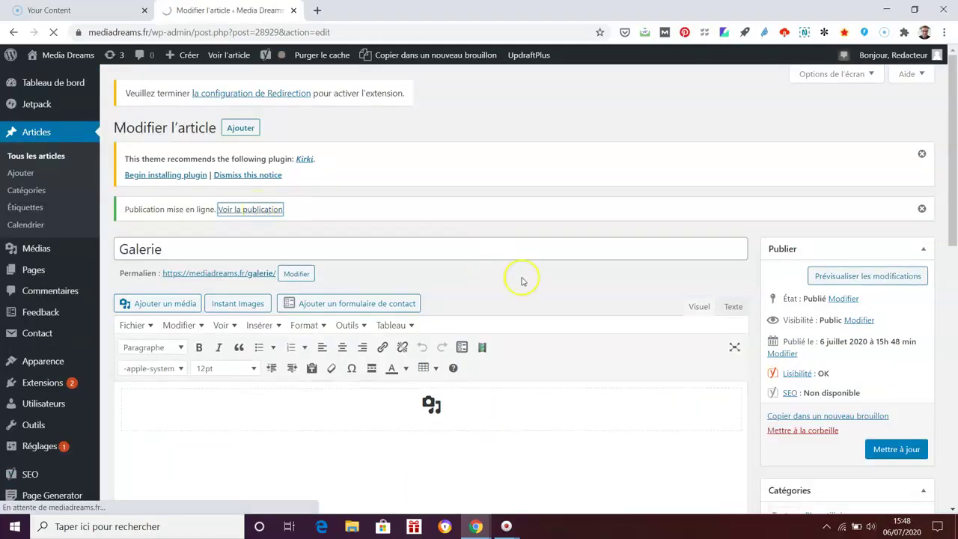
{"action": "scroll", "coordinate": [587, 361], "scroll_direction": "down", "scroll_amount": 2}
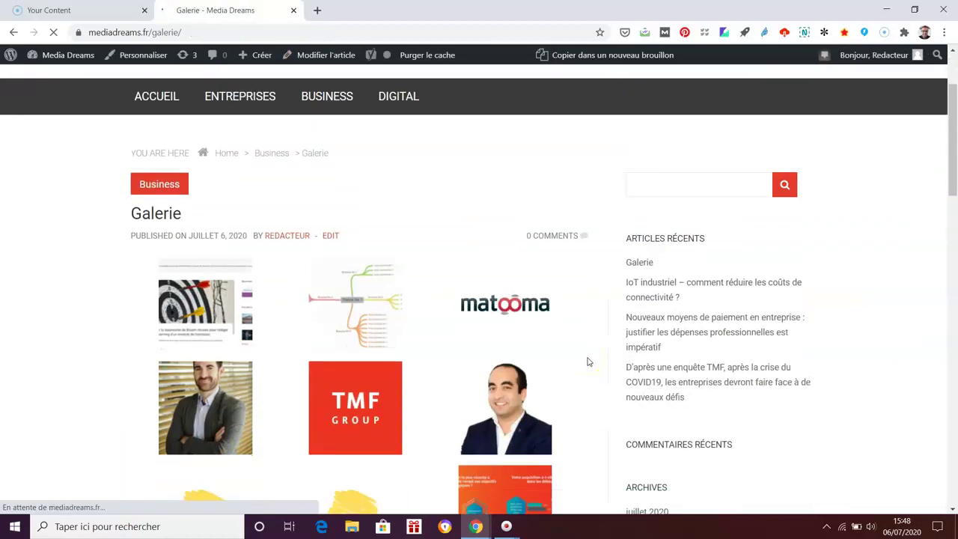
{"action": "scroll", "coordinate": [588, 361], "scroll_direction": "down", "scroll_amount": 2}
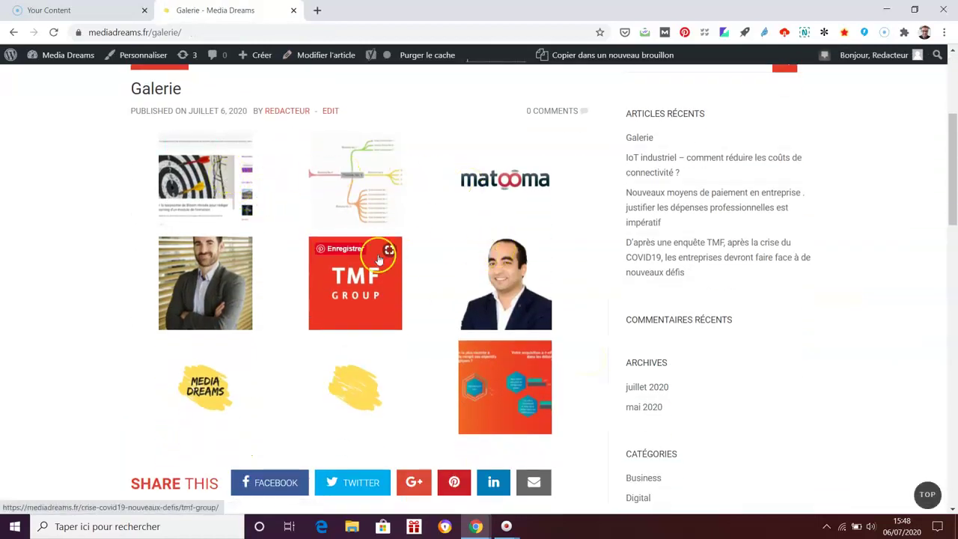
{"action": "scroll", "coordinate": [883, 340], "scroll_direction": "up", "scroll_amount": 5}
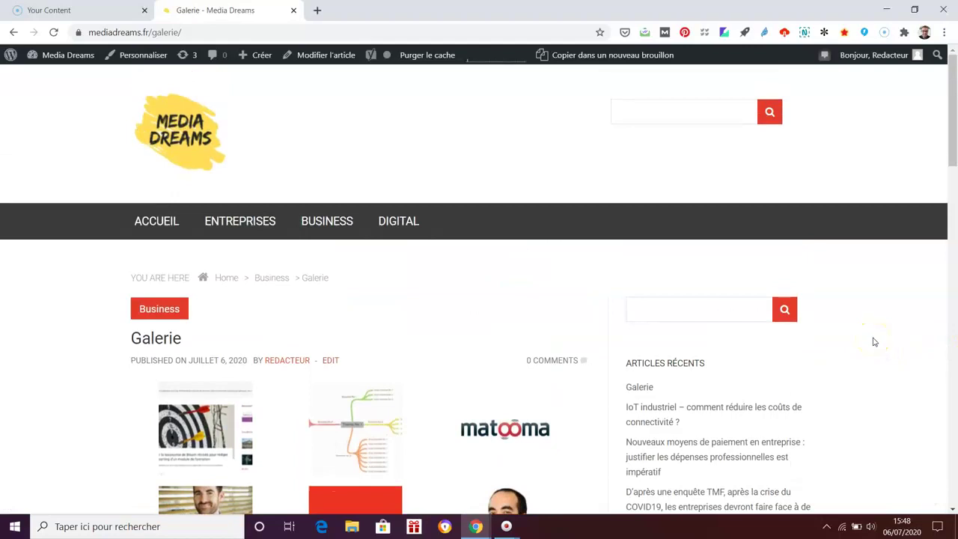
{"action": "scroll", "coordinate": [873, 342], "scroll_direction": "down", "scroll_amount": 3}
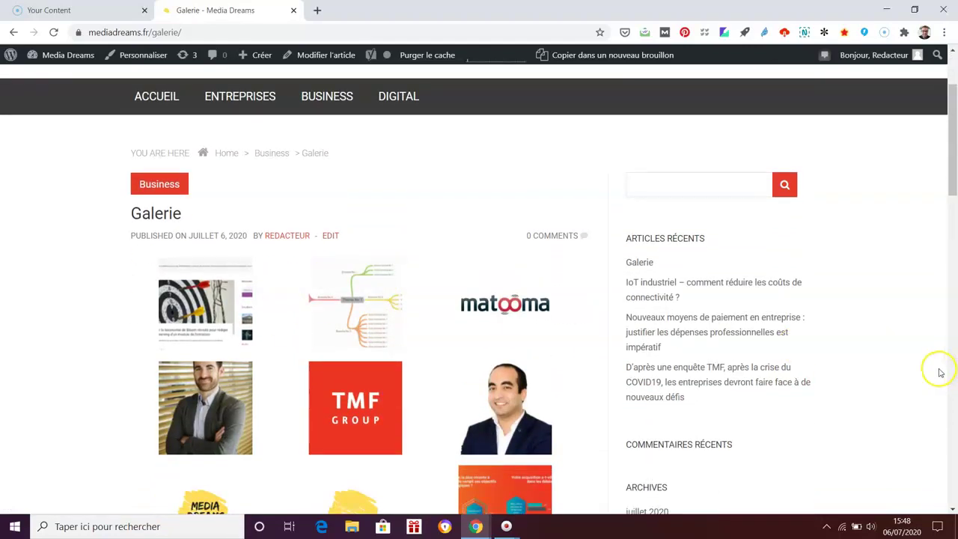
{"action": "scroll", "coordinate": [941, 372], "scroll_direction": "up", "scroll_amount": 1}
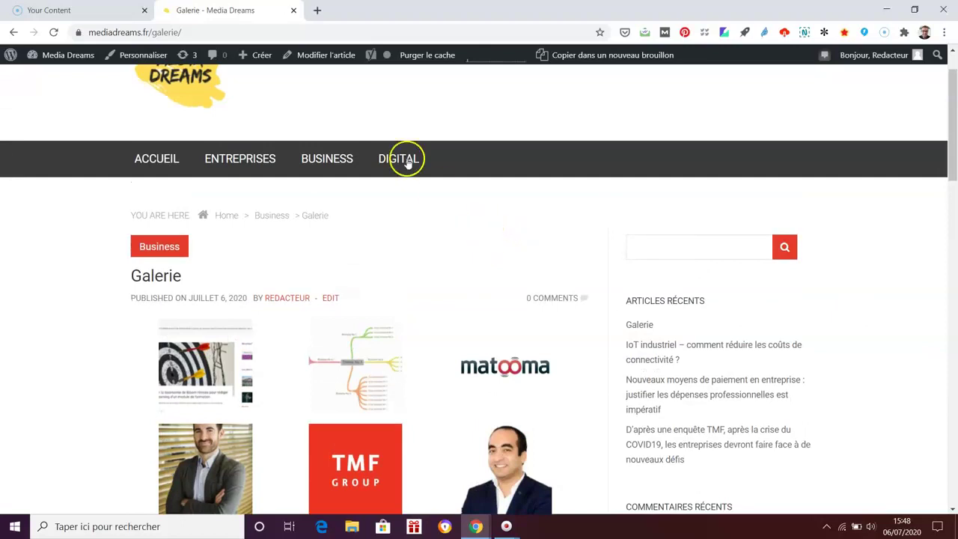
- Reopen the Galerie article for editing and delete the image gallery from its body
{"action": "left_click", "coordinate": [345, 55]}
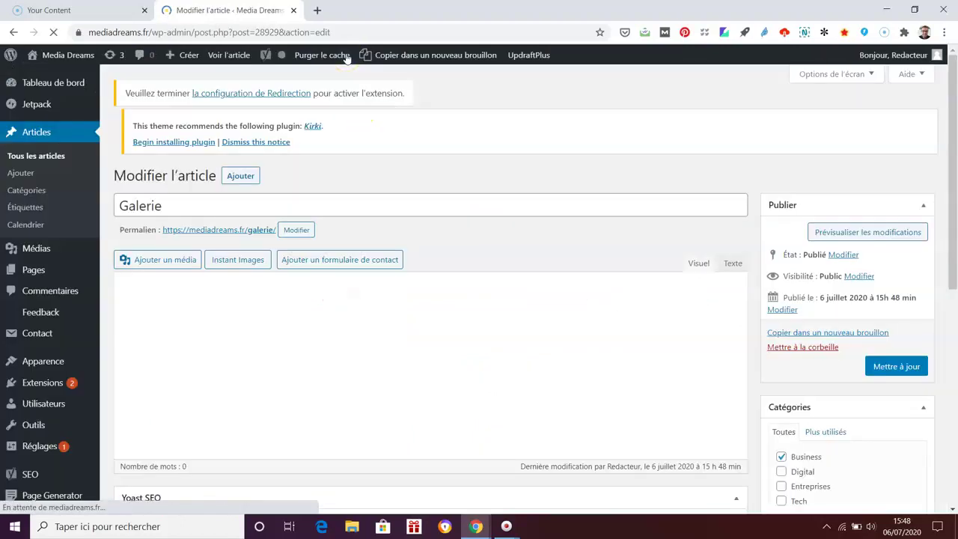
{"action": "scroll", "coordinate": [534, 355], "scroll_direction": "down", "scroll_amount": 1}
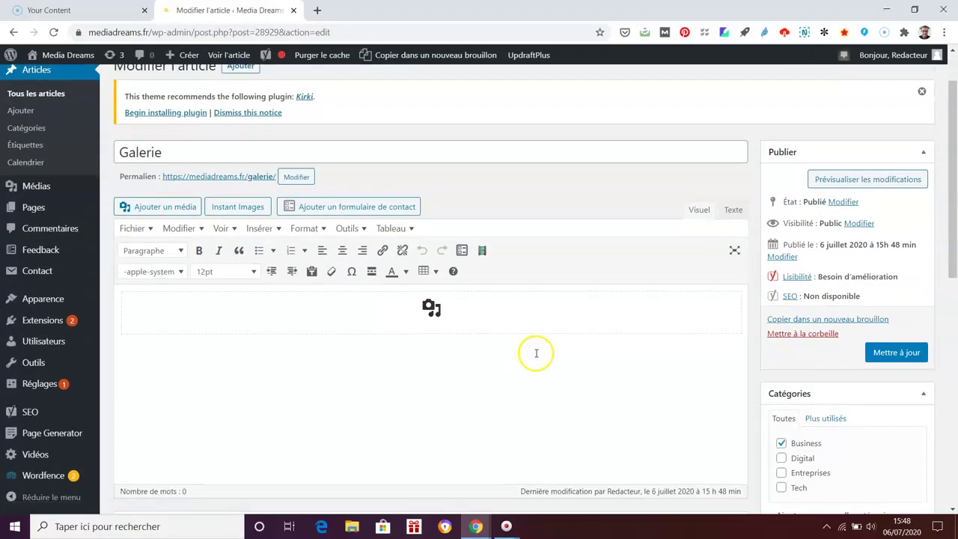
{"action": "scroll", "coordinate": [546, 358], "scroll_direction": "down", "scroll_amount": 1}
{"action": "left_click", "coordinate": [634, 267]}
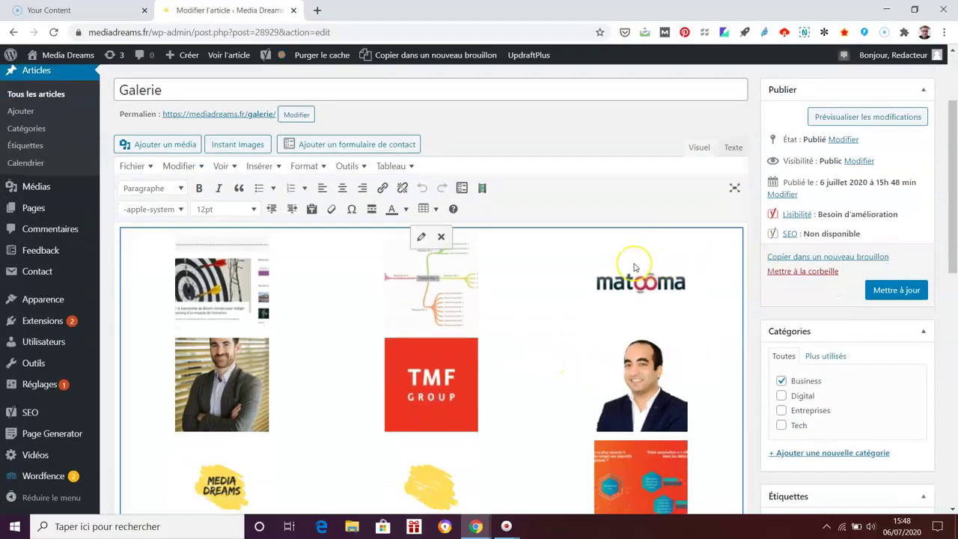
{"action": "left_click", "coordinate": [442, 238]}
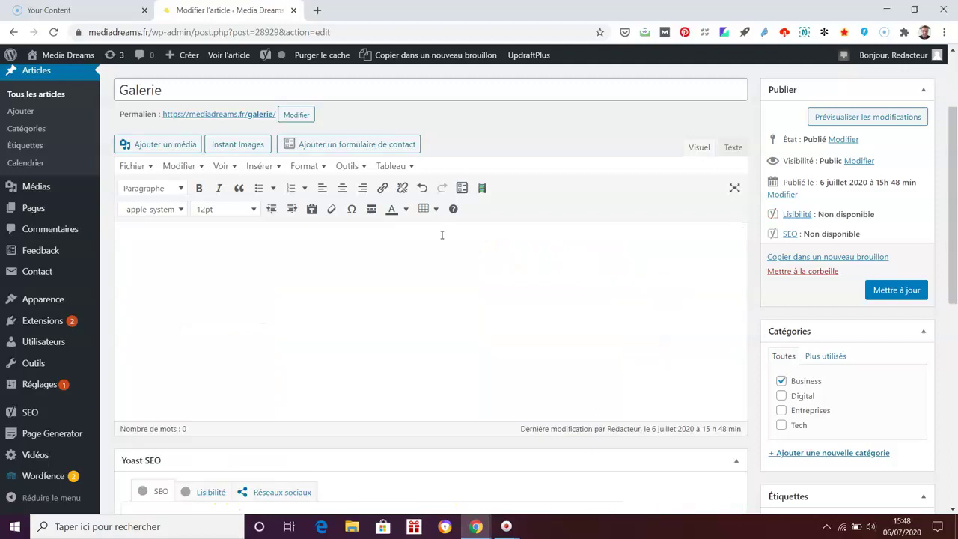
- Insert the single image digiformag12.png from the media library into the article body
{"action": "left_click", "coordinate": [165, 143]}
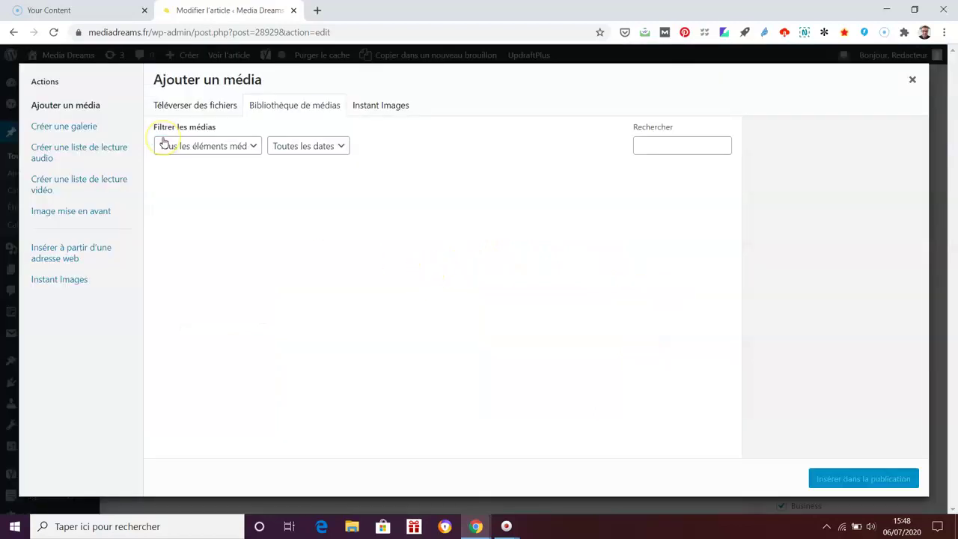
{"action": "left_click", "coordinate": [190, 221]}
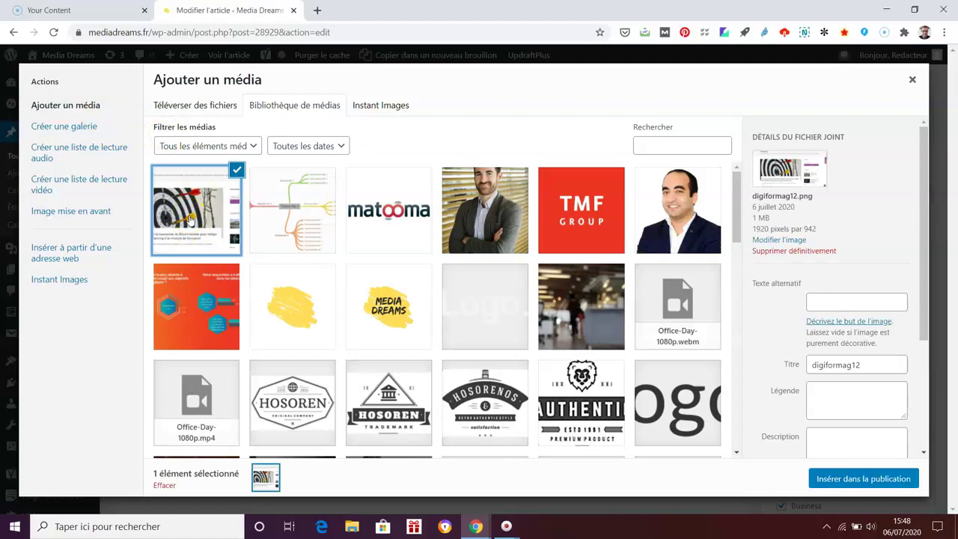
{"action": "left_click", "coordinate": [868, 480]}
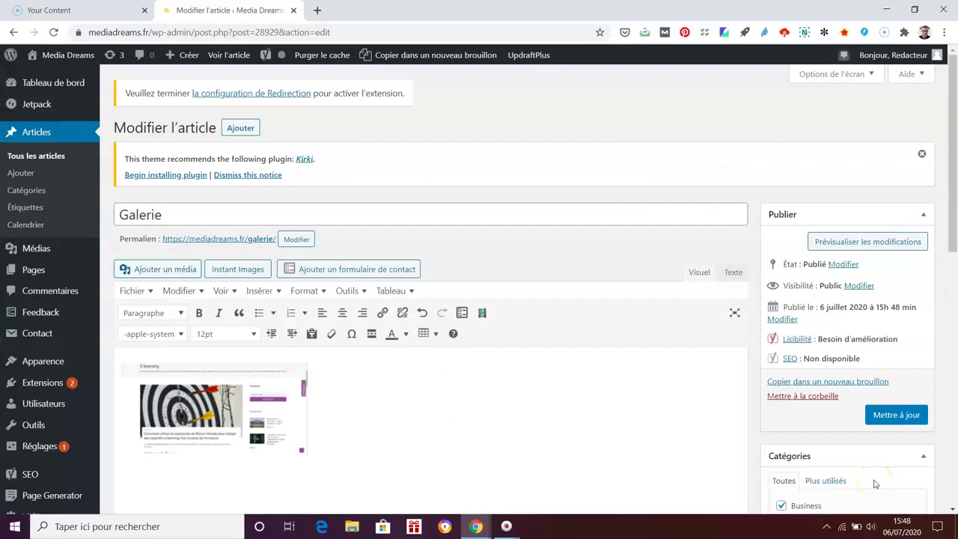
- Add a run of filler text made of repeated "fr" directly after the inserted image
{"action": "scroll", "coordinate": [627, 461], "scroll_direction": "down", "scroll_amount": 1}
{"action": "left_click", "coordinate": [224, 356]}
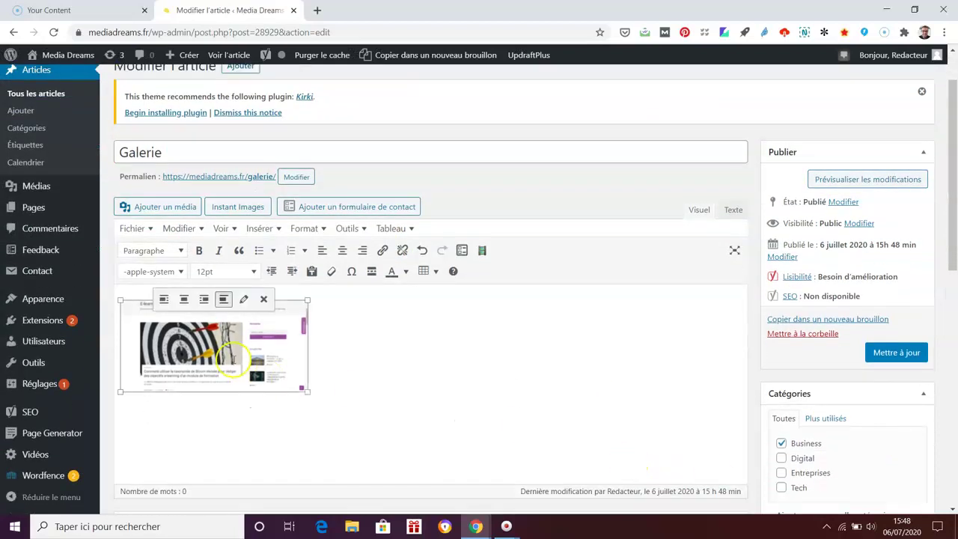
{"action": "left_click", "coordinate": [330, 339]}
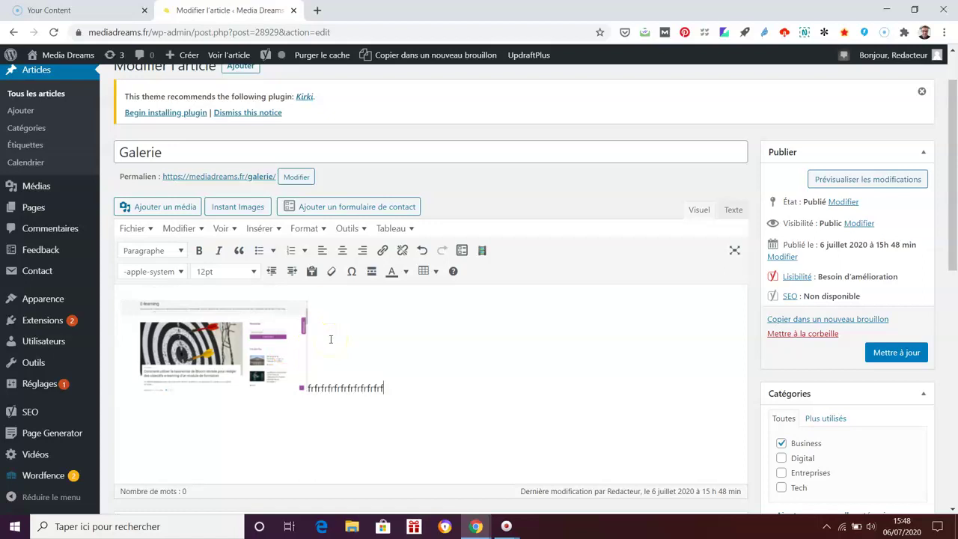
- Try right alignment on the image before aligning it left, and add filler lines such as "frfr" and "frfrf" beside it
{"action": "left_click", "coordinate": [235, 350]}
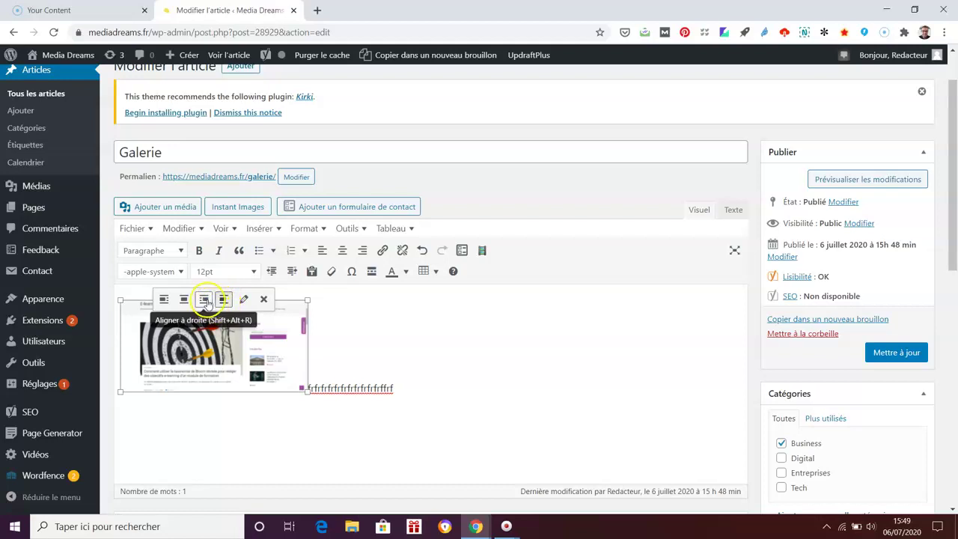
{"action": "left_click", "coordinate": [204, 300]}
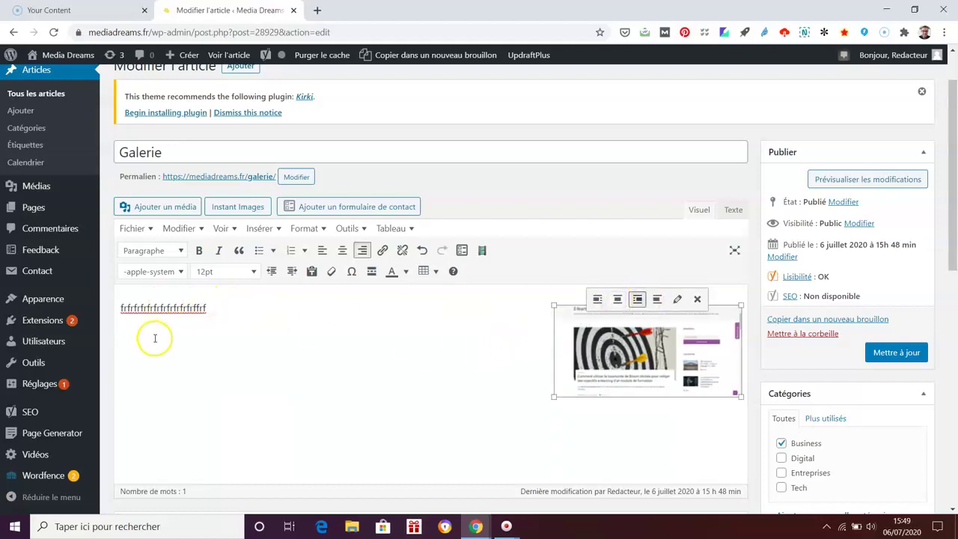
{"action": "left_click", "coordinate": [597, 300]}
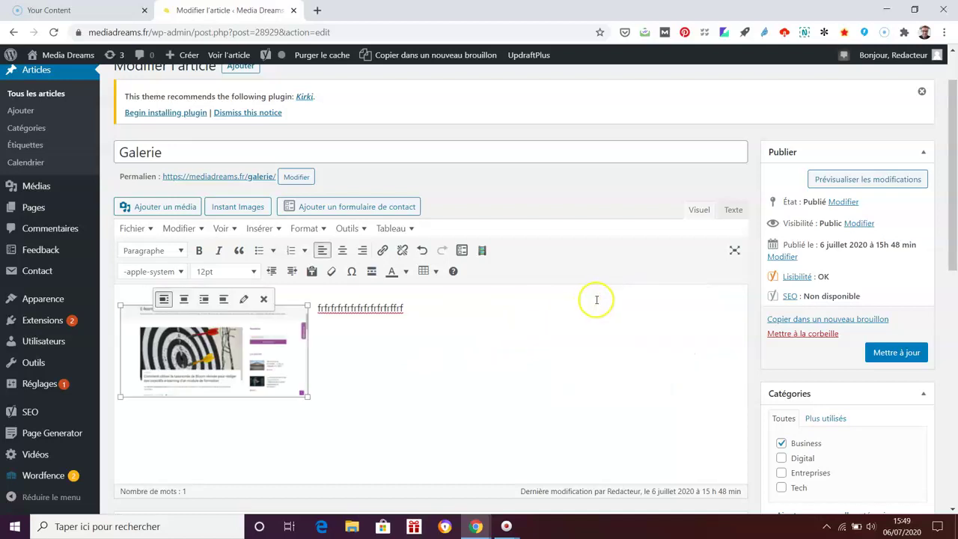
{"action": "left_click", "coordinate": [428, 308]}
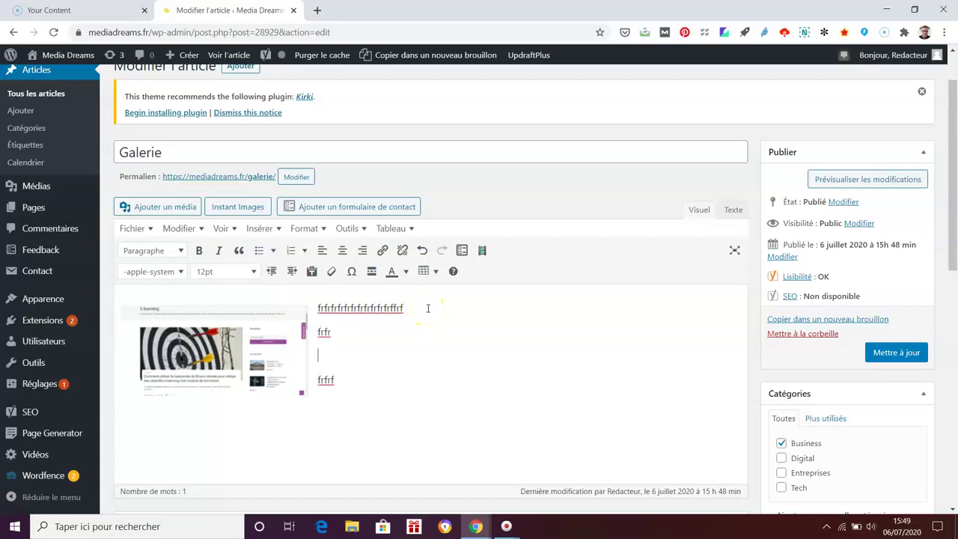
- Add filler lines "frfr", "fr" and "frfrffrfrfrf" beside and below the left-aligned image
{"action": "key", "text": "Return"}
{"action": "type", "text": "fr"}
{"action": "key", "text": "Return"}
{"action": "key", "text": "Return"}
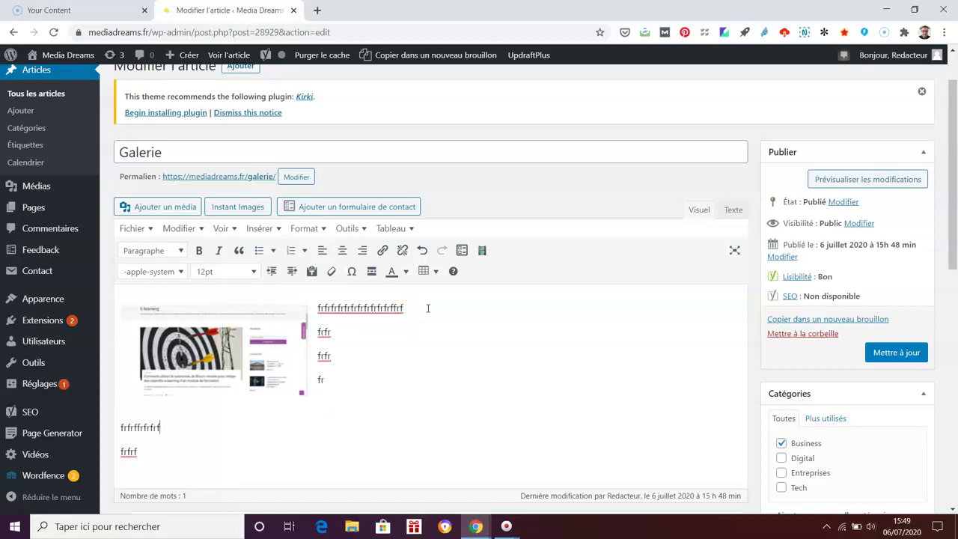
- Try center and right alignment on the image, return it to left alignment and deselect it
{"action": "left_click", "coordinate": [221, 333]}
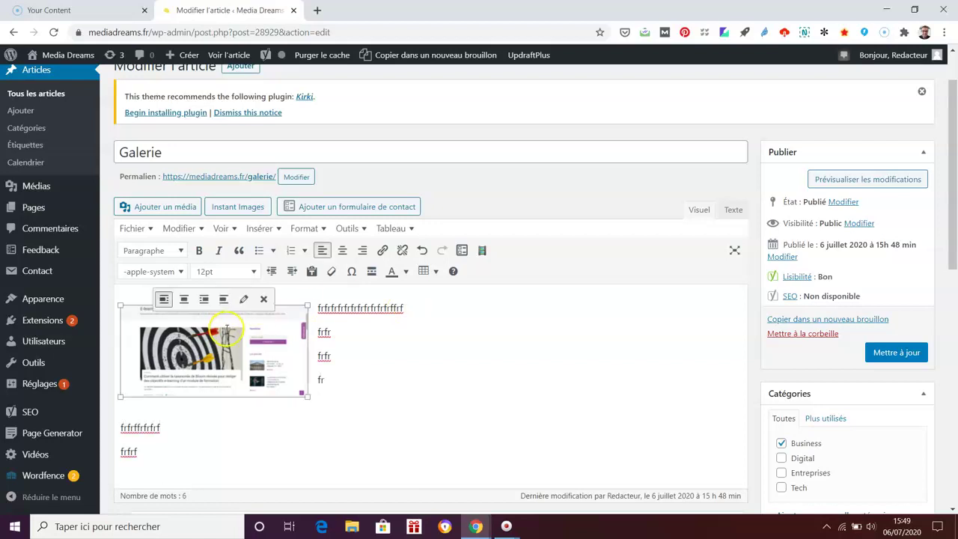
{"action": "left_click", "coordinate": [182, 299]}
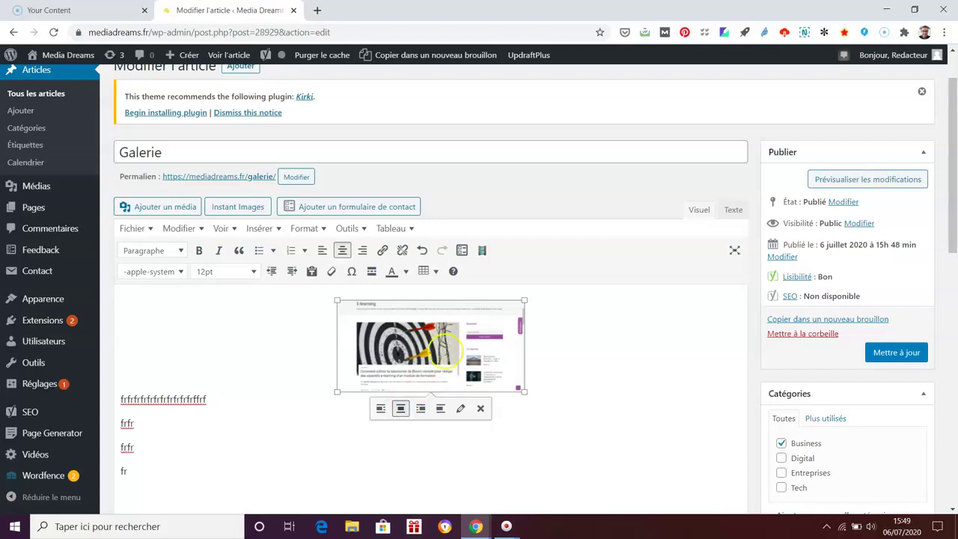
{"action": "left_click", "coordinate": [421, 408]}
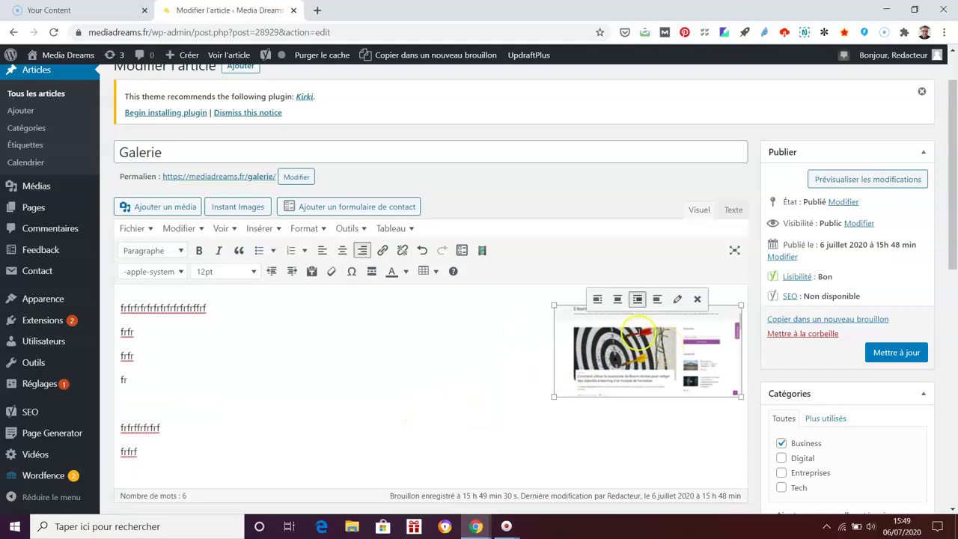
{"action": "left_click", "coordinate": [597, 299]}
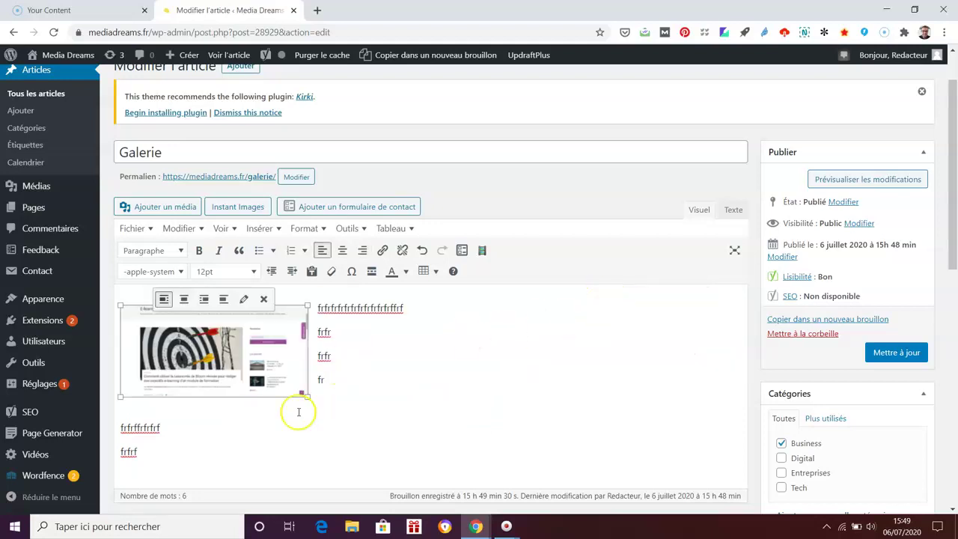
{"action": "left_click", "coordinate": [229, 421]}
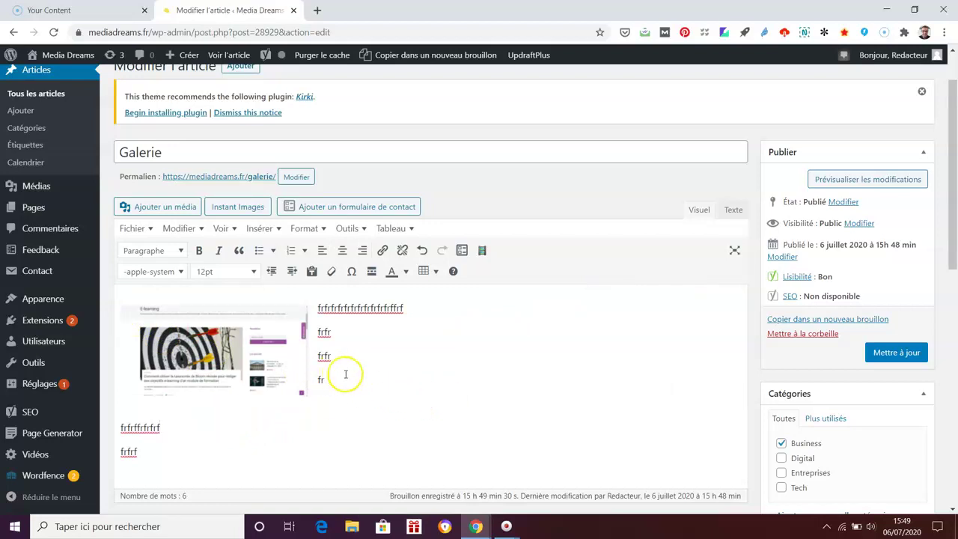
- Delete all the filler text beside and below the image, keeping only the image in the article body
{"action": "left_click", "coordinate": [414, 350]}
{"action": "left_click", "coordinate": [289, 444]}
{"action": "key", "text": "BackSpace"}
{"action": "key", "text": "BackSpace"}
{"action": "key", "text": "BackSpace"}
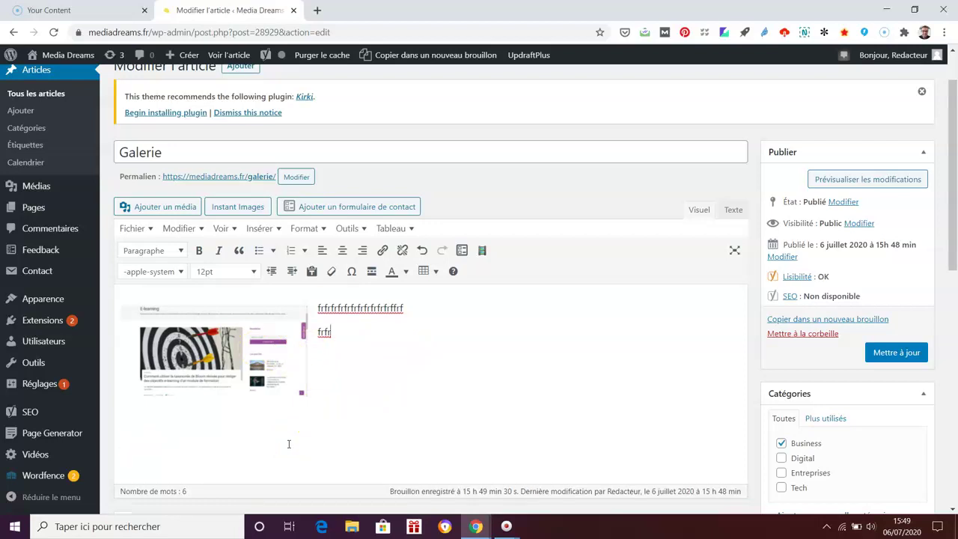
{"action": "key", "text": "BackSpace"}
{"action": "key", "text": "BackSpace"}
{"action": "key", "text": "BackSpace"}
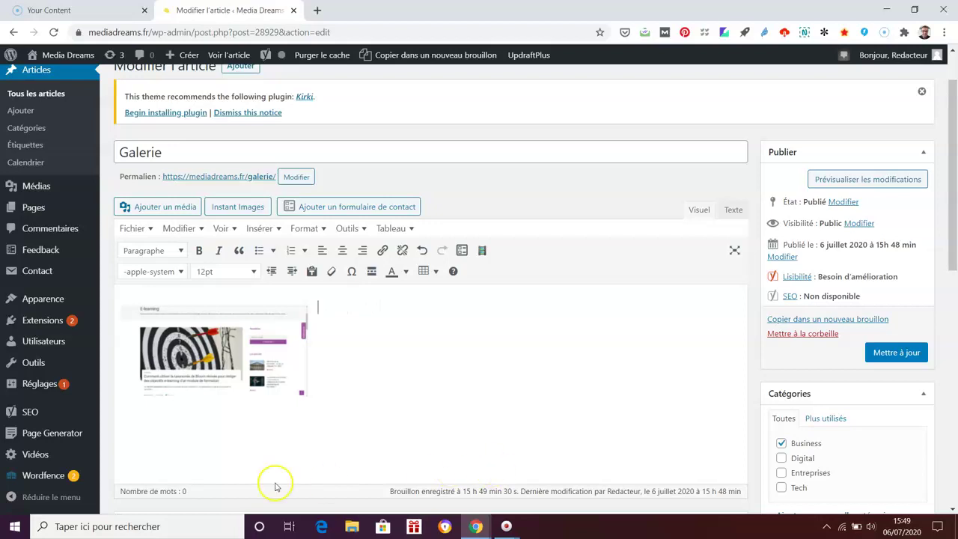
- Examine the image's details, including its alternative text field and advanced options, and close them without changes
{"action": "left_click", "coordinate": [208, 359]}
{"action": "left_click", "coordinate": [244, 299]}
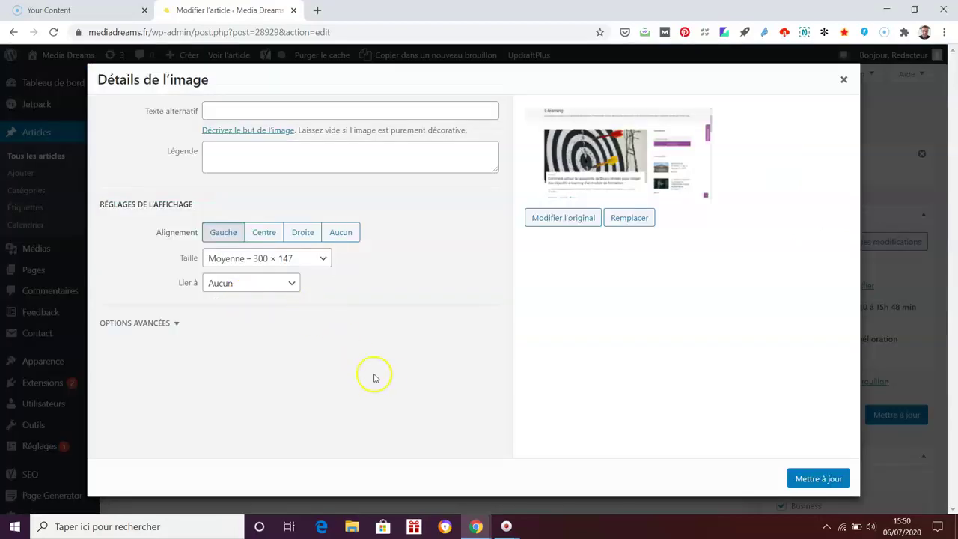
{"action": "left_click", "coordinate": [179, 325]}
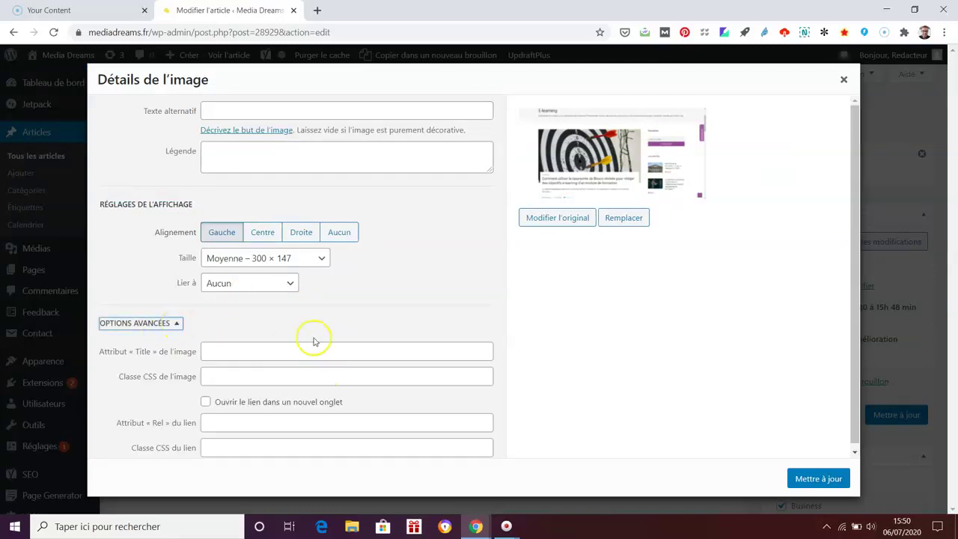
{"action": "left_click", "coordinate": [261, 110]}
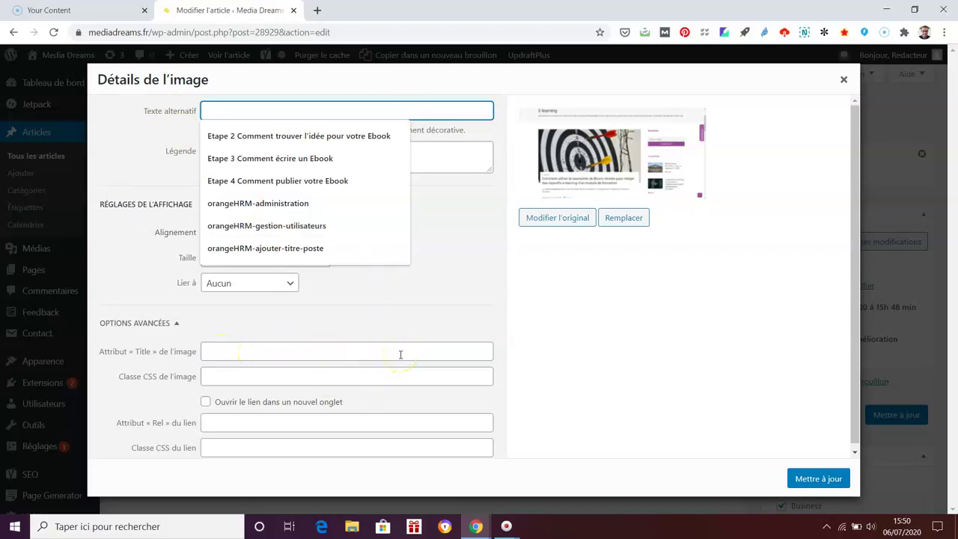
{"action": "left_click", "coordinate": [843, 79]}
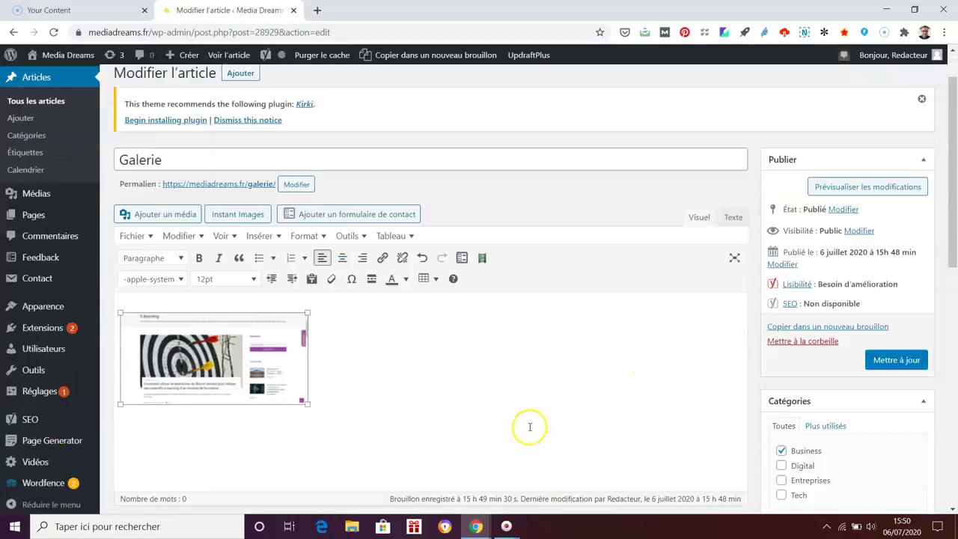
- Delete the digiformag12.png image from the article body
{"action": "left_click", "coordinate": [287, 345]}
{"action": "key", "text": "Delete"}
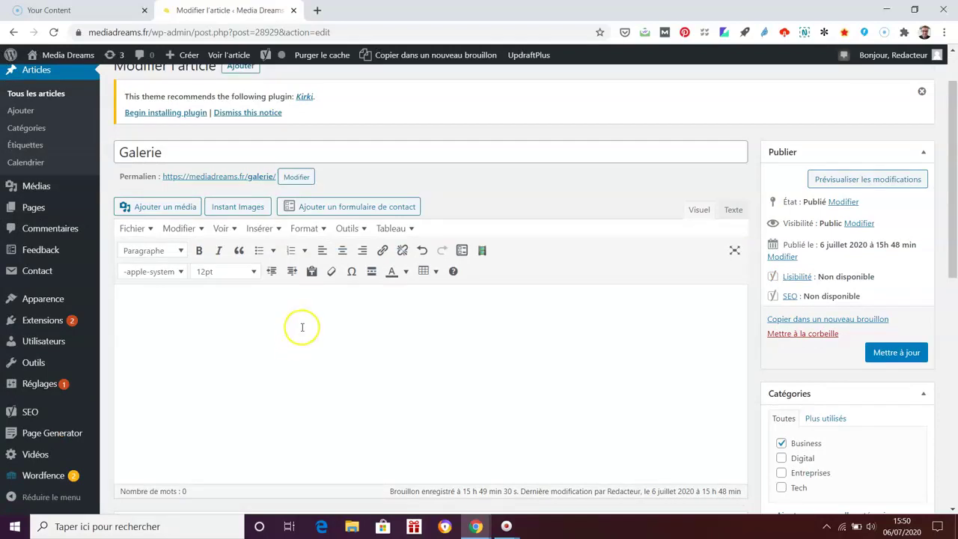
- Try selecting several images for single media insertion, switch to creating a gallery with Matooma-logo.jpg selected, and close the media library without inserting
{"action": "left_click", "coordinate": [174, 207]}
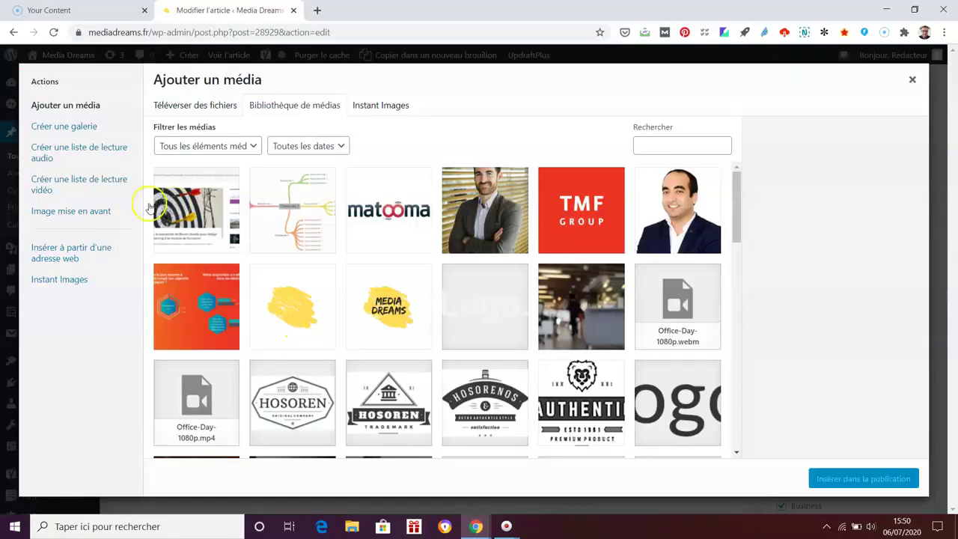
{"action": "left_click", "coordinate": [204, 191]}
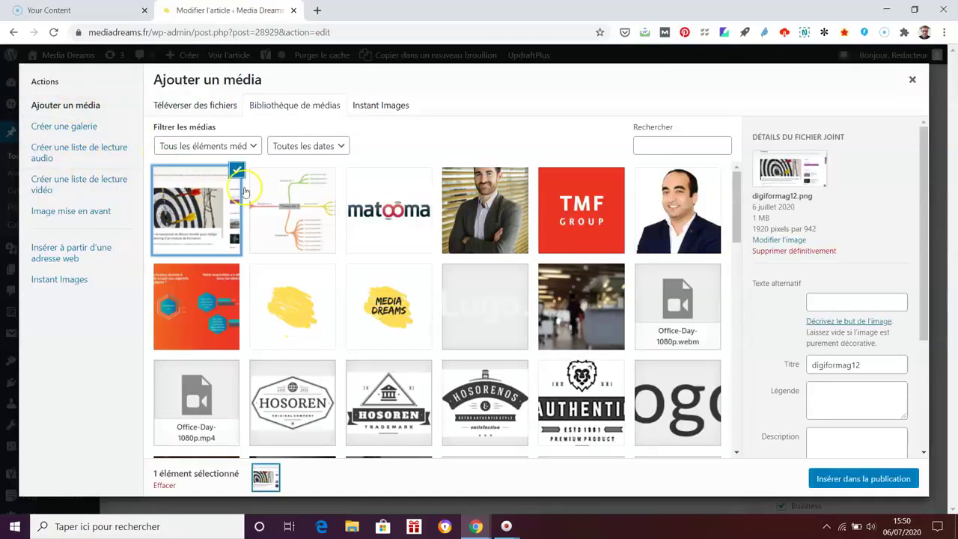
{"action": "left_click", "coordinate": [277, 192]}
{"action": "left_click", "coordinate": [366, 197]}
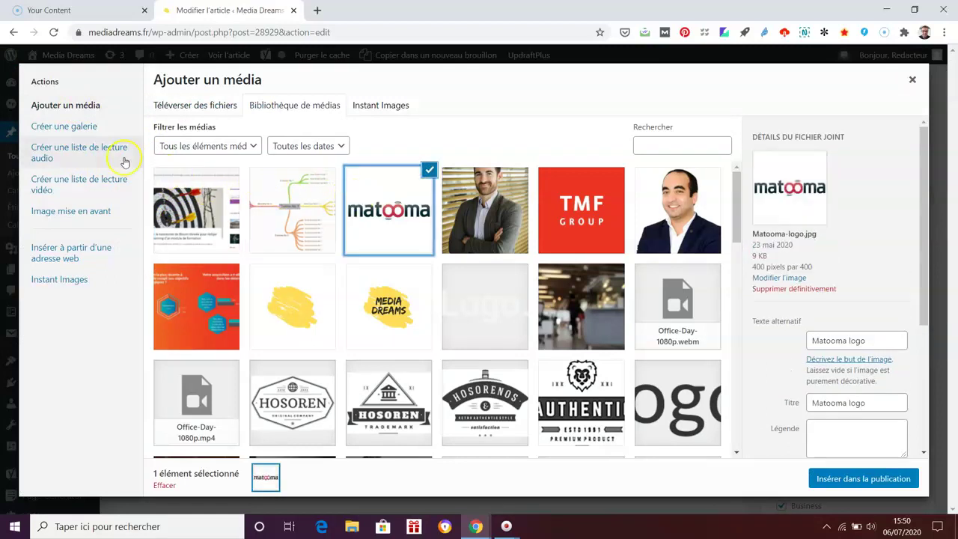
{"action": "left_click", "coordinate": [90, 127]}
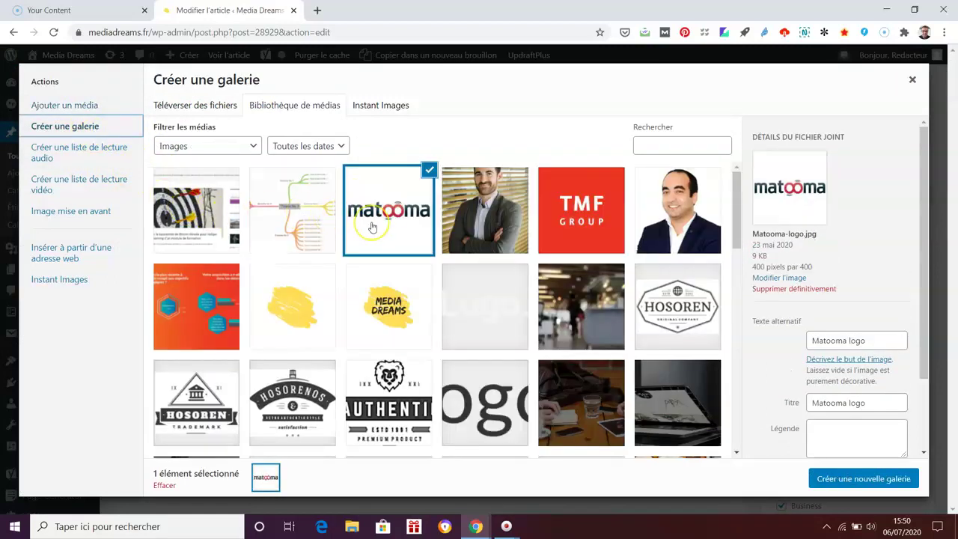
{"action": "left_click", "coordinate": [368, 214]}
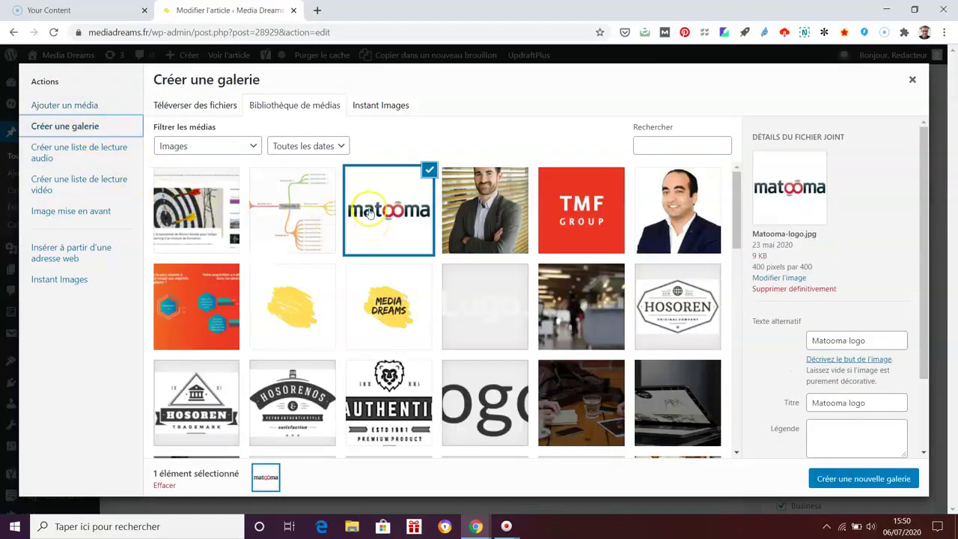
{"action": "left_click", "coordinate": [912, 78]}
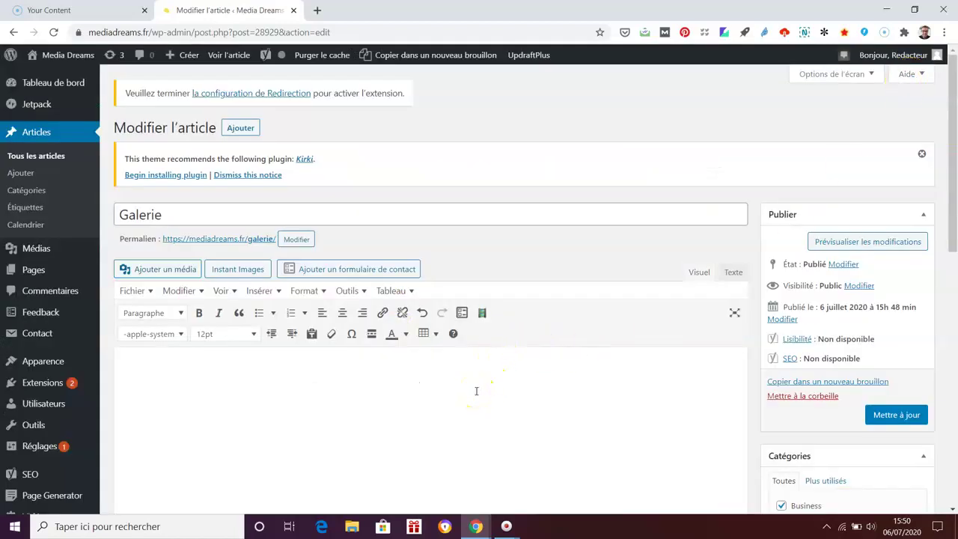